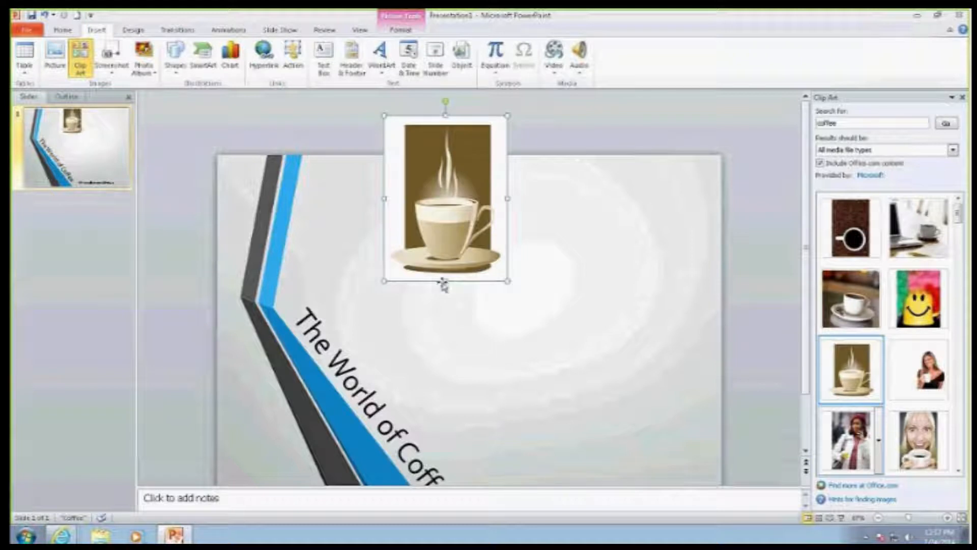
Shrink the coffee cup clip art and position it on the upper middle part of the slide
{"action": "left_click", "coordinate": [44, 15]}
{"action": "left_click_drag", "start_coordinate": [385, 114], "coordinate": [435, 175]}
{"action": "scroll", "coordinate": [448, 220], "scroll_direction": "down", "scroll_amount": 1}
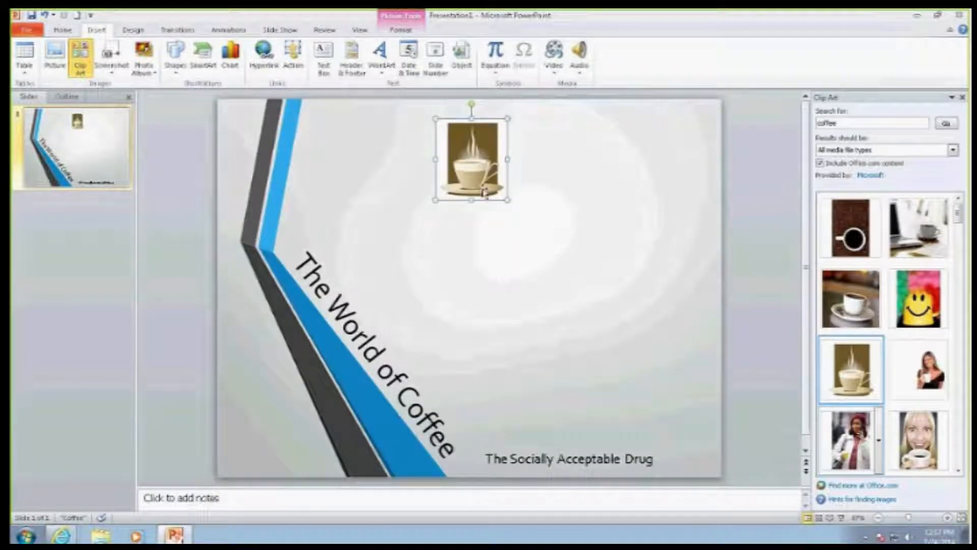
{"action": "left_click_drag", "start_coordinate": [433, 118], "coordinate": [448, 204]}
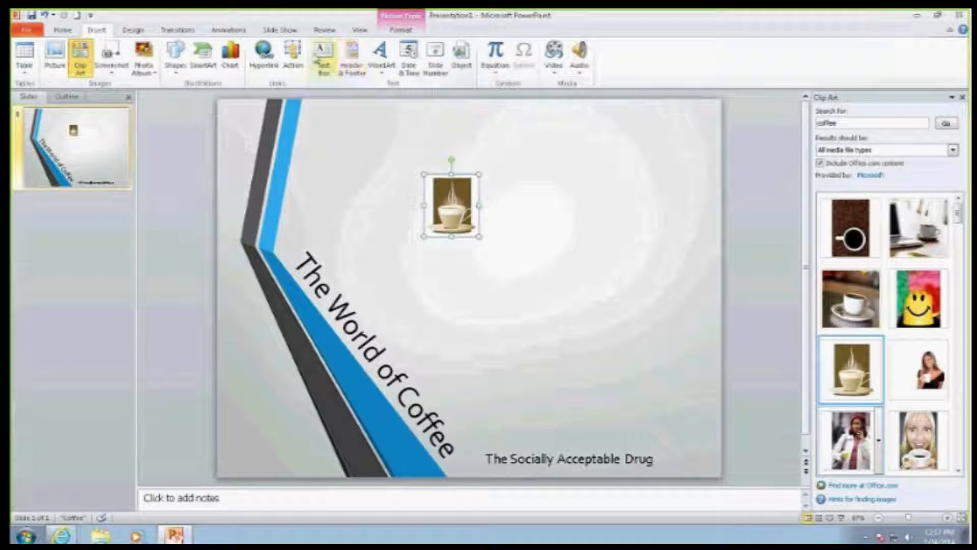
Show the gridlines on the slide
{"action": "left_click", "coordinate": [360, 30]}
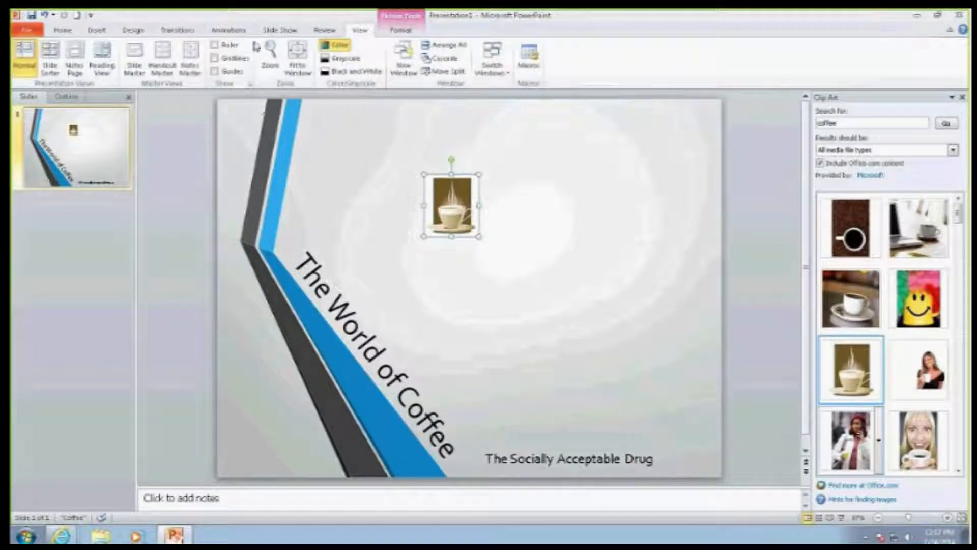
{"action": "left_click", "coordinate": [215, 59]}
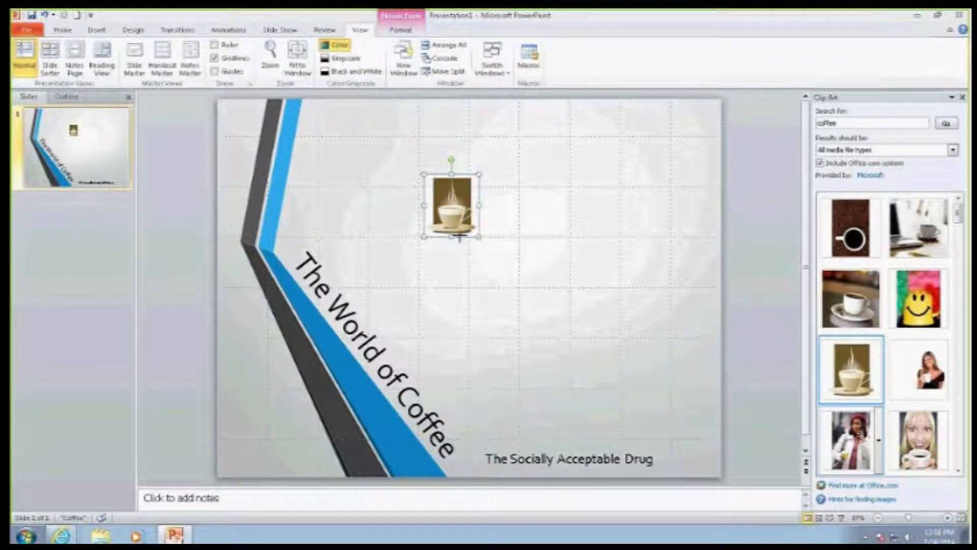
Shrink the coffee cup to one grid column wide and place two copies of it in a descending diagonal
{"action": "left_click_drag", "start_coordinate": [479, 237], "coordinate": [446, 220]}
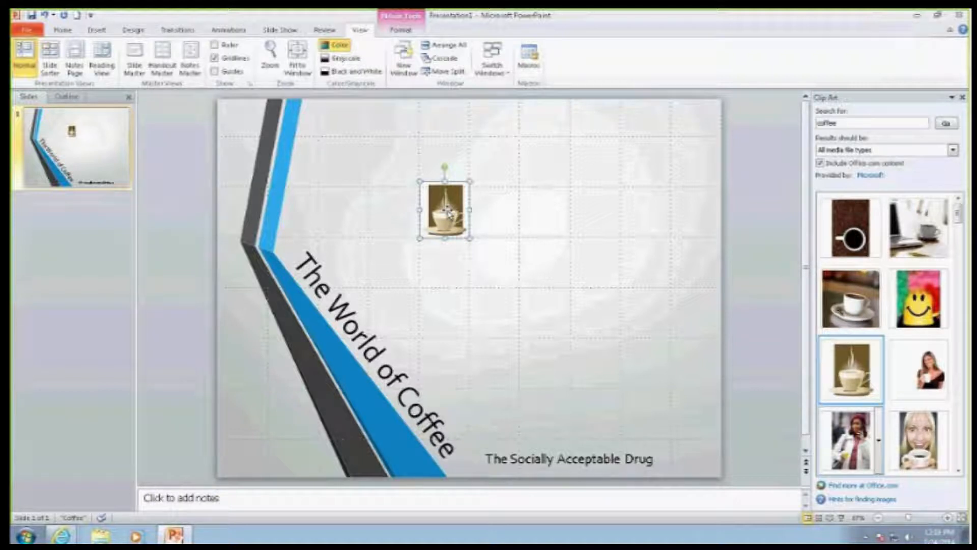
{"action": "left_click_drag", "start_coordinate": [448, 219], "coordinate": [543, 321]}
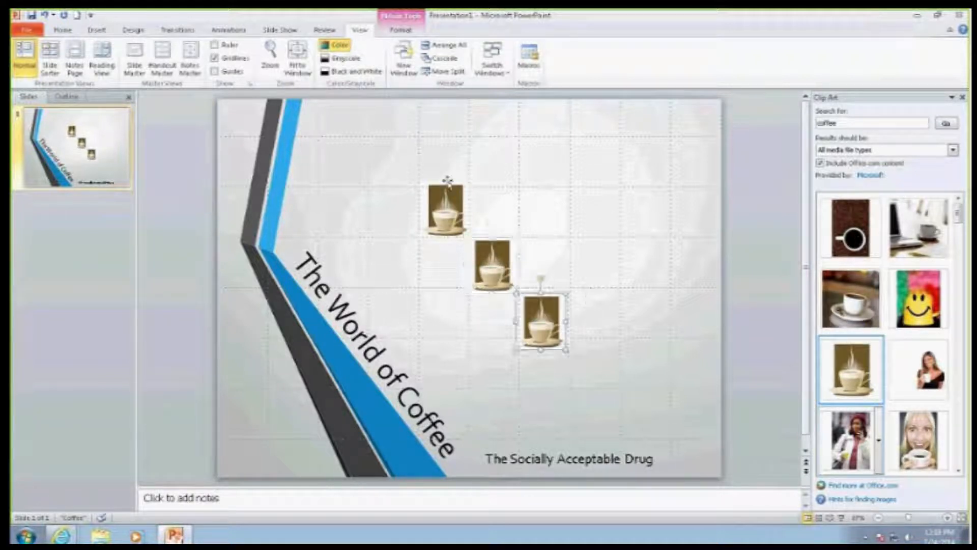
Try duplicating the coffee cups beside the diagonal row, first two and after that all three, undoing the copies each time
{"action": "left_click_drag", "start_coordinate": [456, 210], "coordinate": [530, 200]}
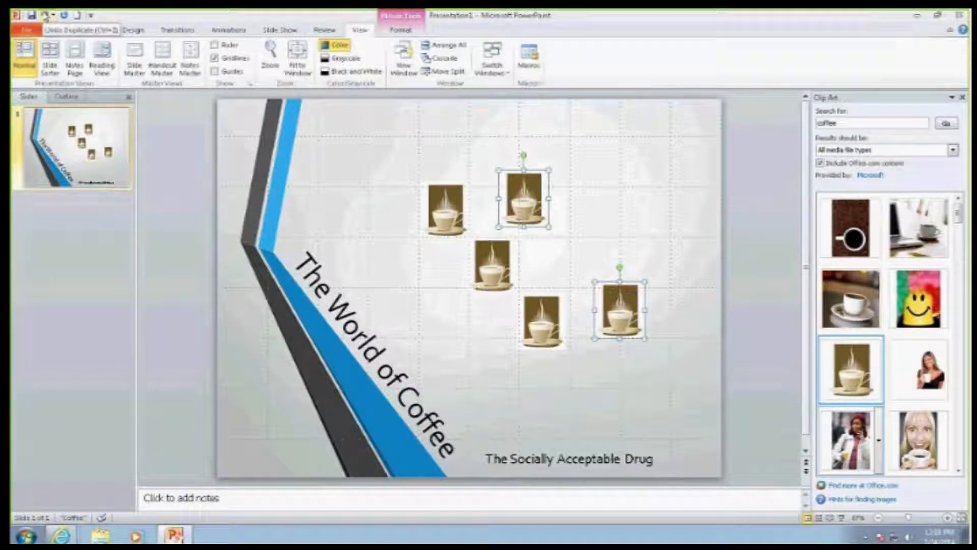
{"action": "left_click", "coordinate": [45, 15]}
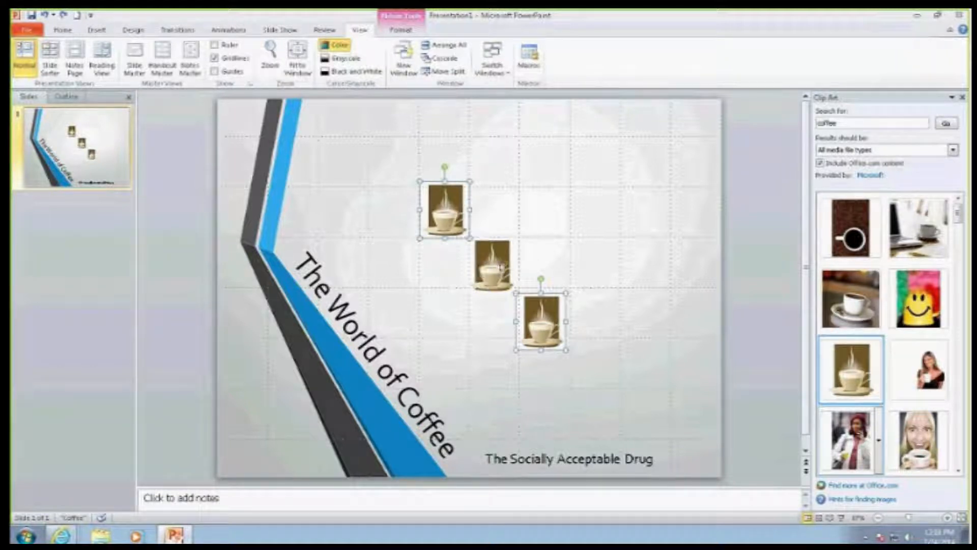
{"action": "left_click", "coordinate": [511, 268], "text": "shift"}
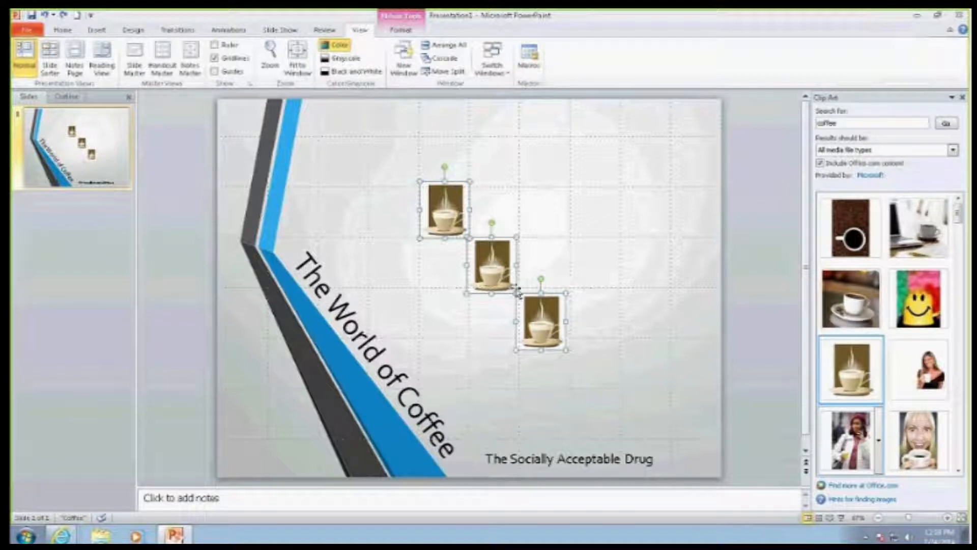
{"action": "left_click_drag", "start_coordinate": [512, 280], "coordinate": [544, 224]}
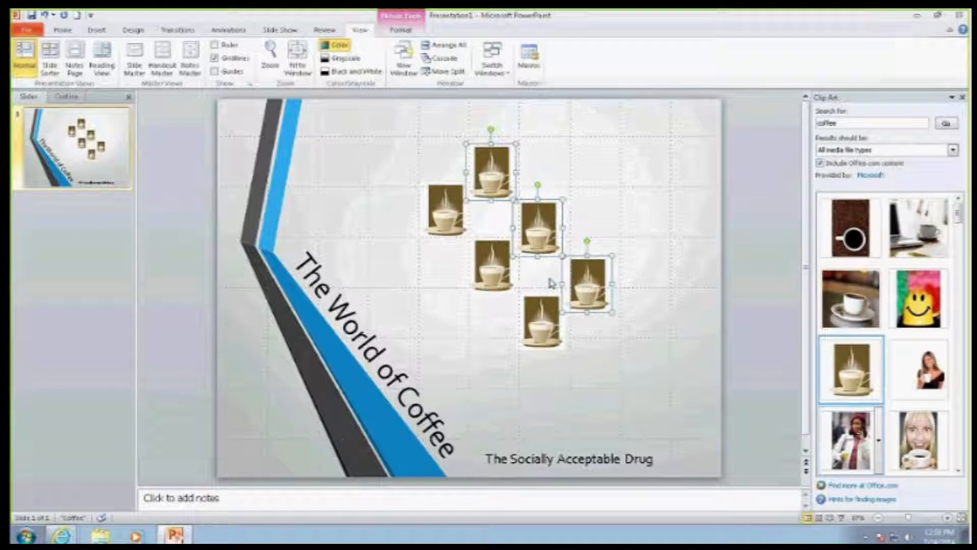
{"action": "left_click", "coordinate": [45, 16]}
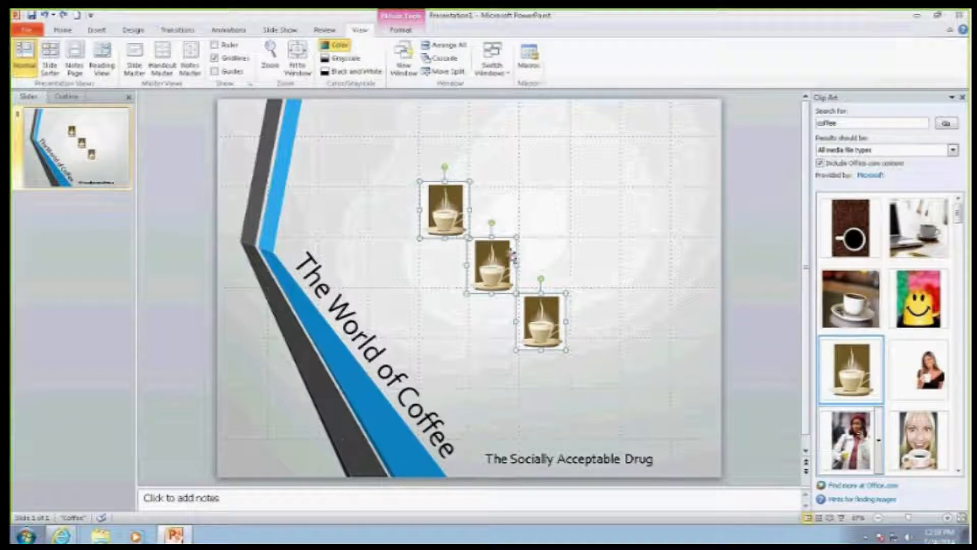
{"action": "left_click", "coordinate": [553, 211]}
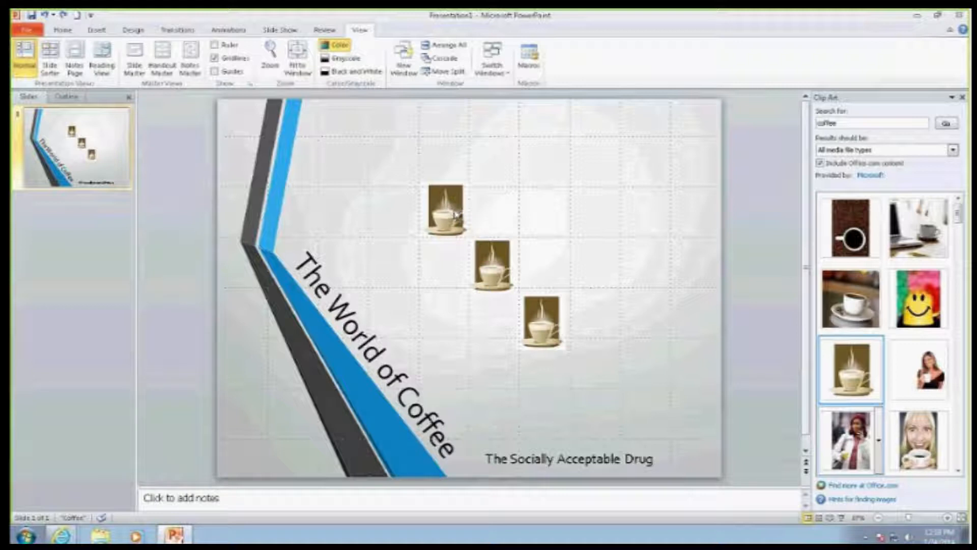
Duplicate the uppermost coffee cup two grid columns to its right and place another copy diagonally below that one
{"action": "left_click_drag", "start_coordinate": [458, 216], "coordinate": [546, 216]}
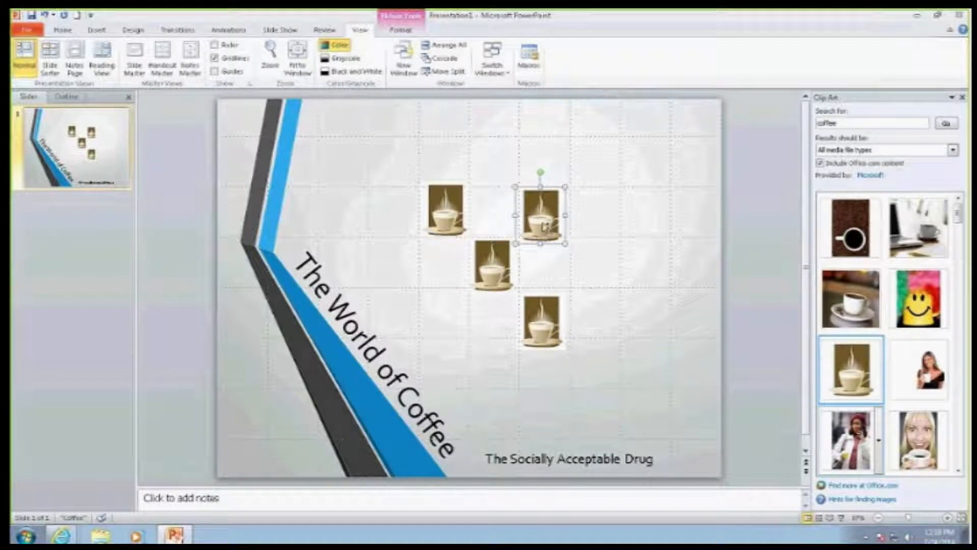
{"action": "left_click_drag", "start_coordinate": [544, 227], "coordinate": [589, 279]}
{"action": "left_click", "coordinate": [619, 349]}
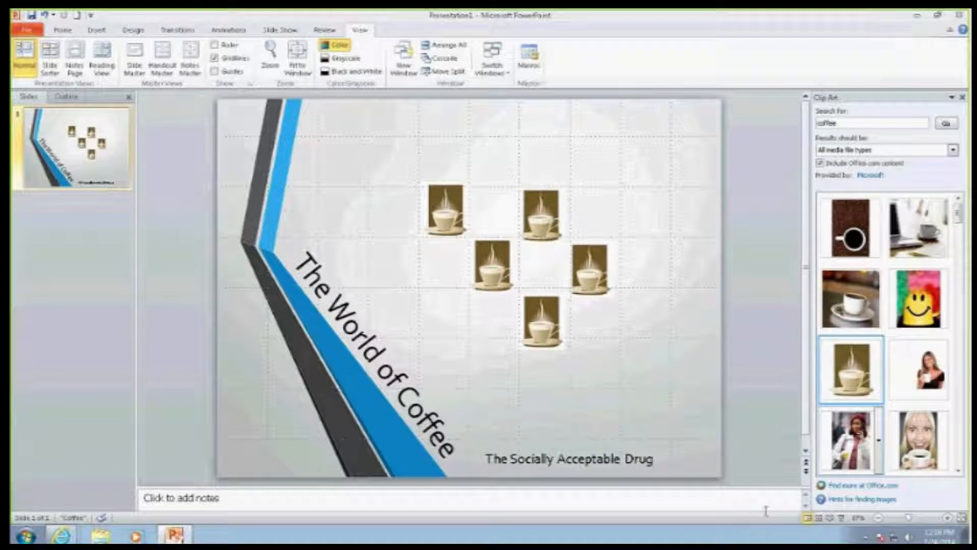
Nudge the upper-left coffee cup down level with the upper-right one, and nudge the rightmost cup slightly into line
{"action": "left_click", "coordinate": [948, 518]}
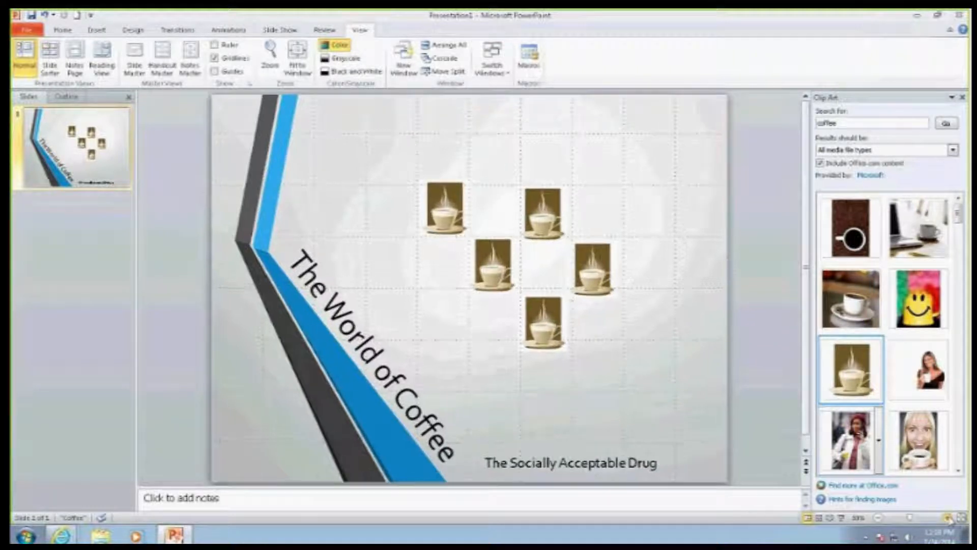
{"action": "left_click", "coordinate": [948, 518]}
{"action": "left_click", "coordinate": [947, 518]}
{"action": "left_click", "coordinate": [947, 517]}
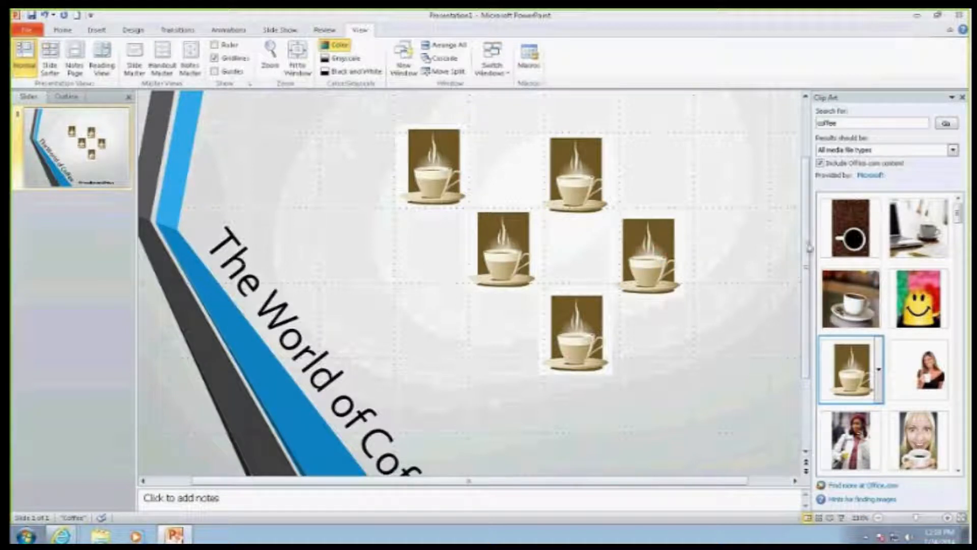
{"action": "scroll", "coordinate": [809, 222], "scroll_direction": "up", "scroll_amount": 1}
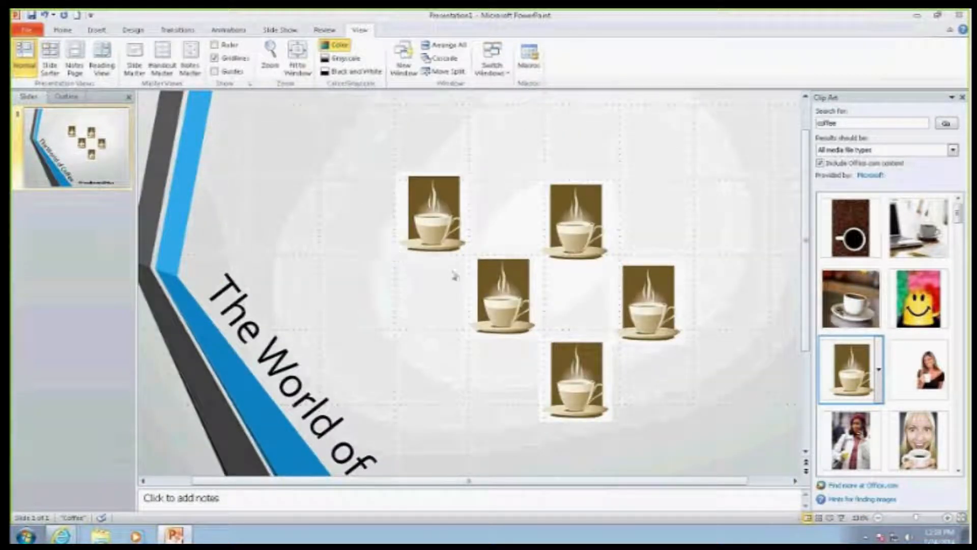
{"action": "left_click", "coordinate": [879, 517]}
{"action": "left_click", "coordinate": [879, 517]}
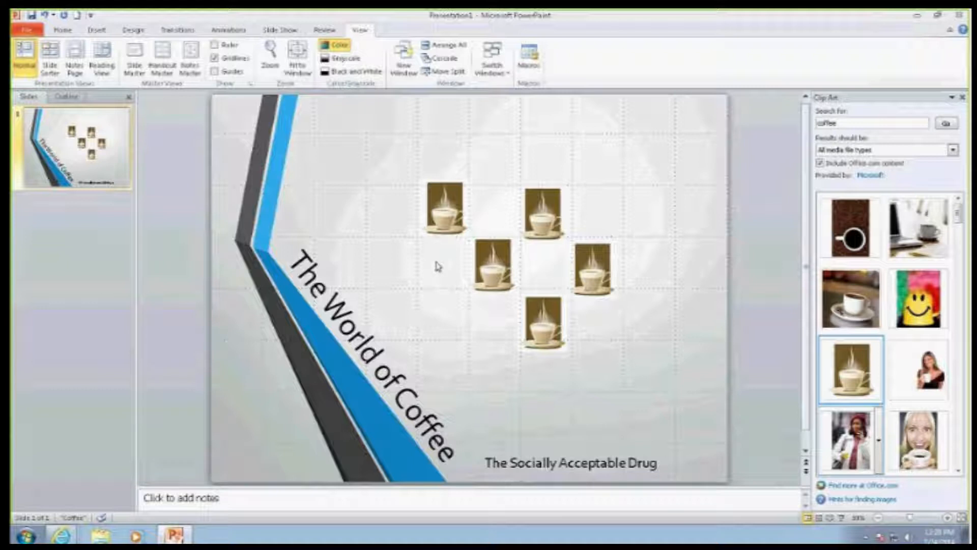
{"action": "left_click", "coordinate": [448, 214]}
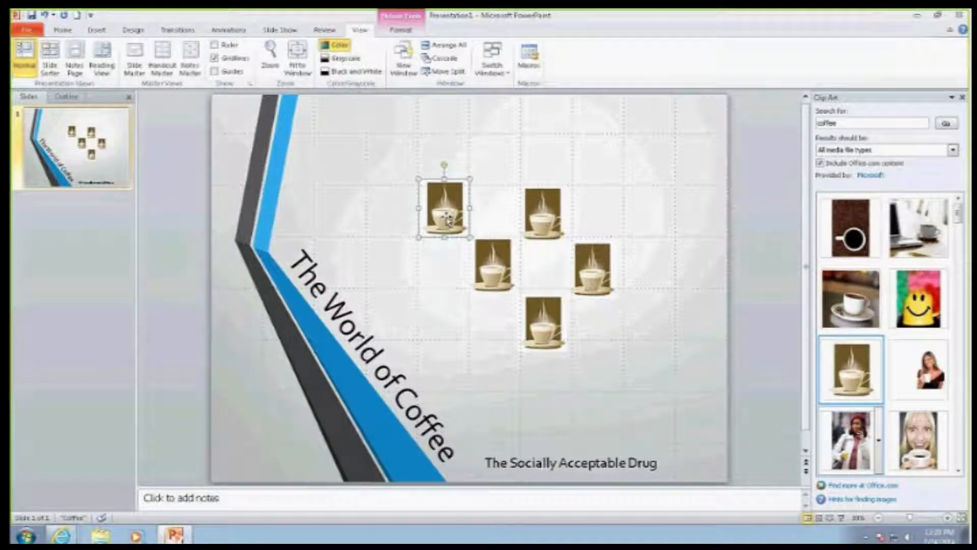
{"action": "left_click_drag", "start_coordinate": [441, 225], "coordinate": [444, 229]}
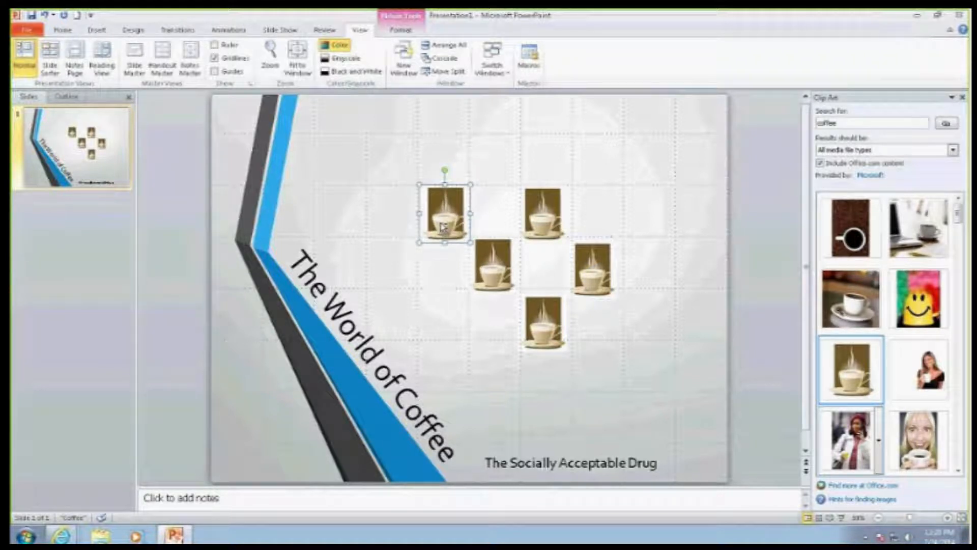
{"action": "left_click", "coordinate": [617, 200]}
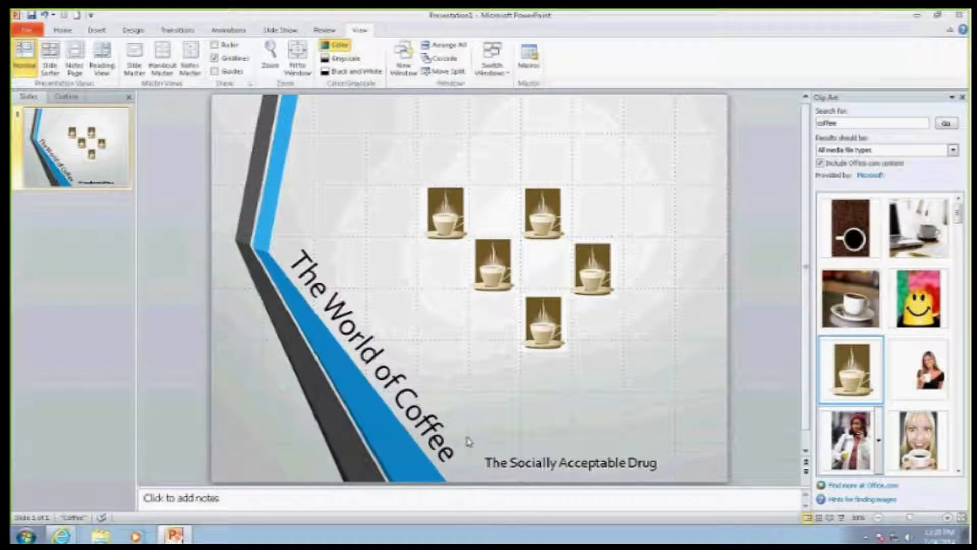
{"action": "left_click", "coordinate": [443, 227]}
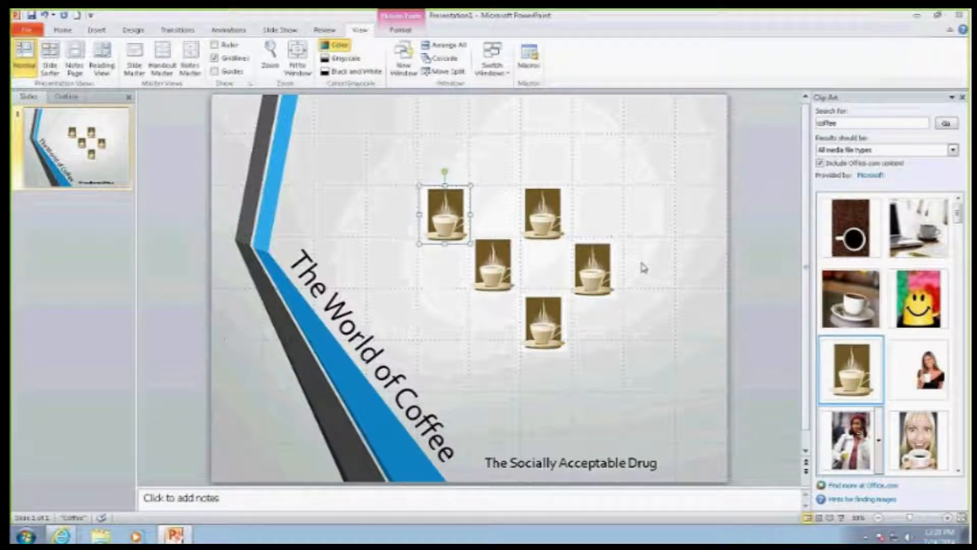
{"action": "left_click", "coordinate": [624, 209]}
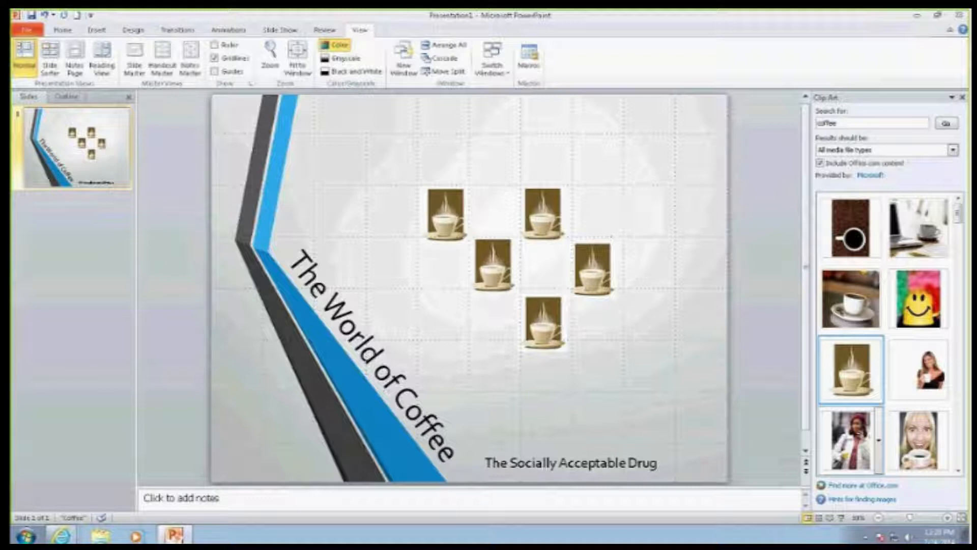
{"action": "left_click", "coordinate": [576, 281]}
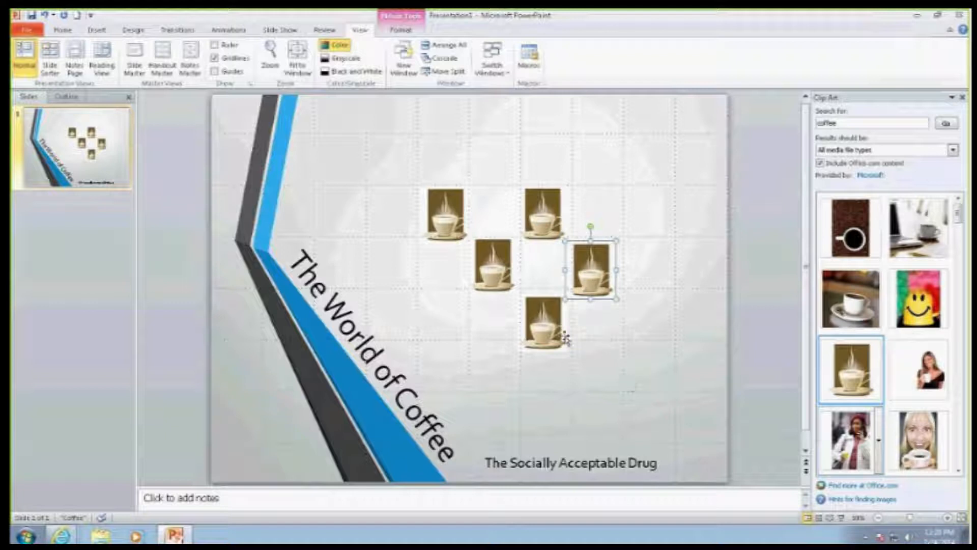
{"action": "left_click", "coordinate": [592, 406]}
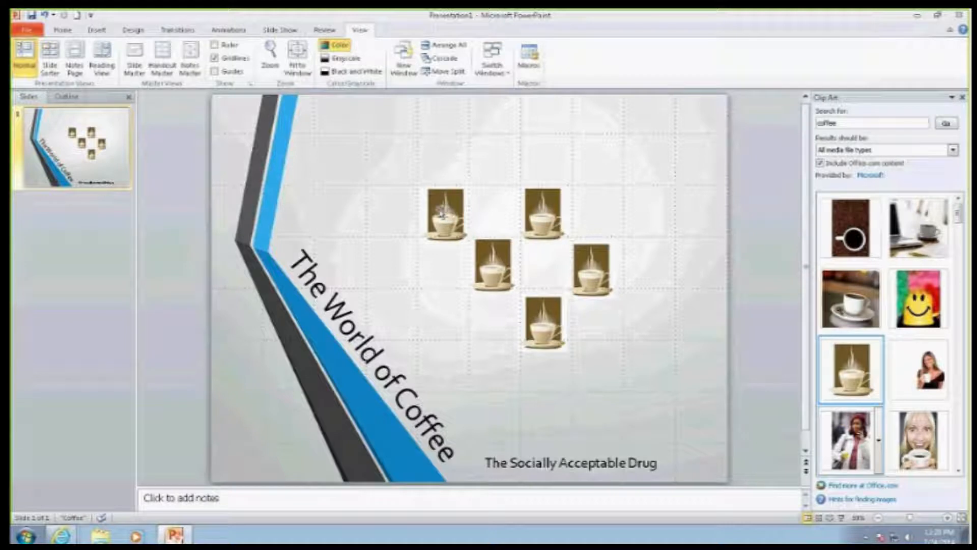
{"action": "left_click_drag", "start_coordinate": [358, 146], "coordinate": [581, 406]}
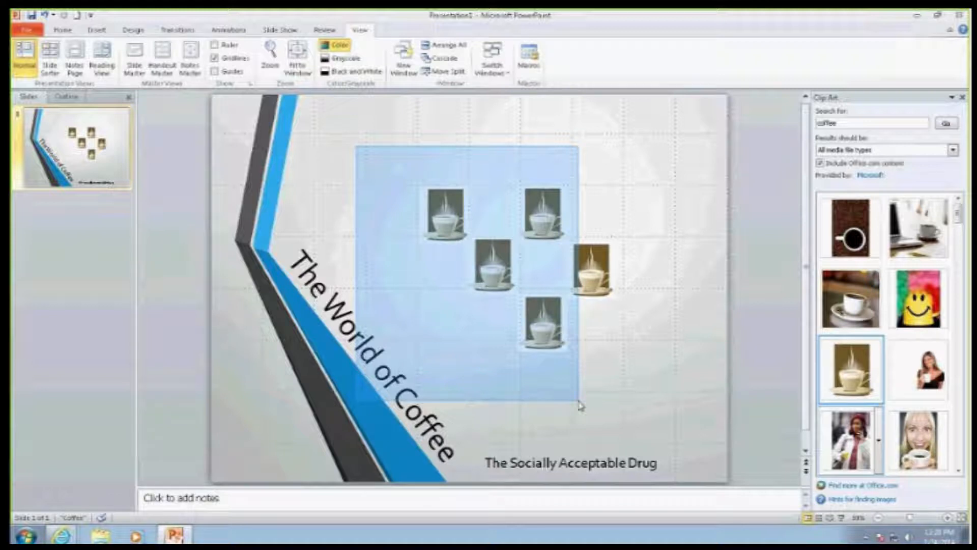
{"action": "left_click_drag", "start_coordinate": [580, 405], "coordinate": [580, 406]}
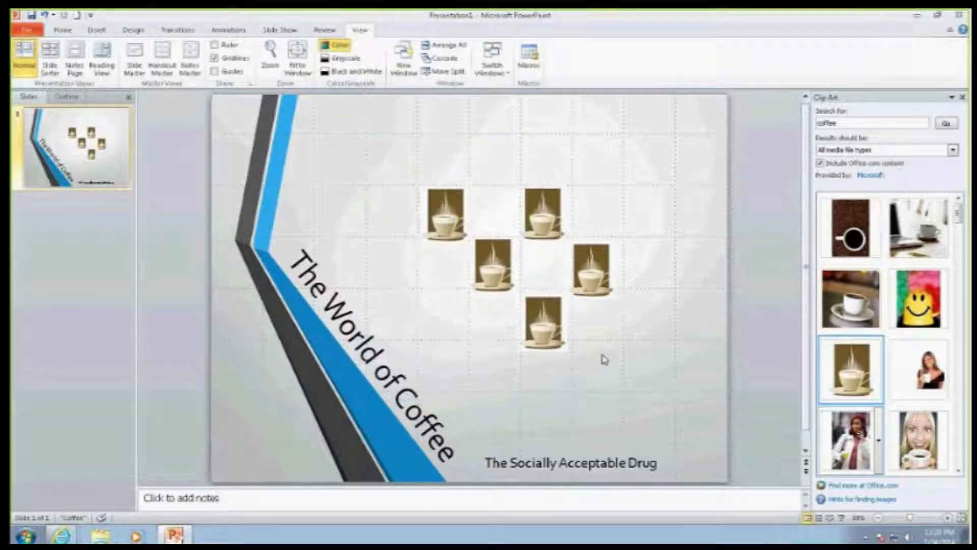
{"action": "left_click", "coordinate": [444, 211]}
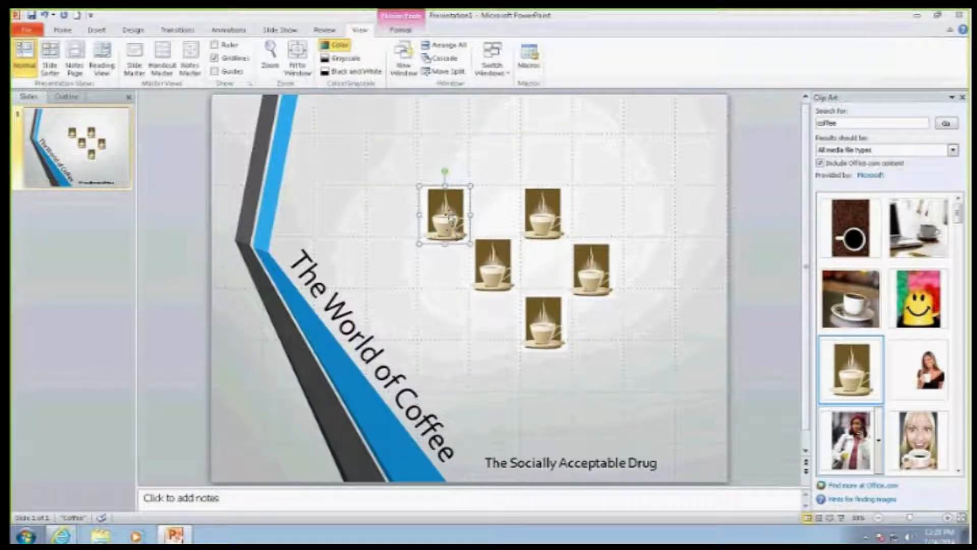
{"action": "left_click", "coordinate": [386, 159]}
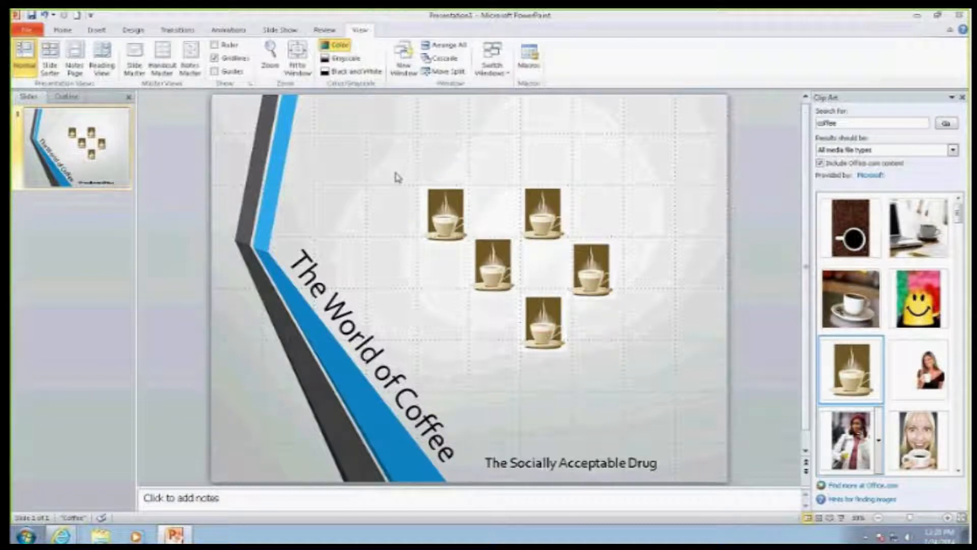
Recolor the three coffee cups in the longer diagonal row with the dark gray variation
{"action": "left_click_drag", "start_coordinate": [392, 169], "coordinate": [578, 364]}
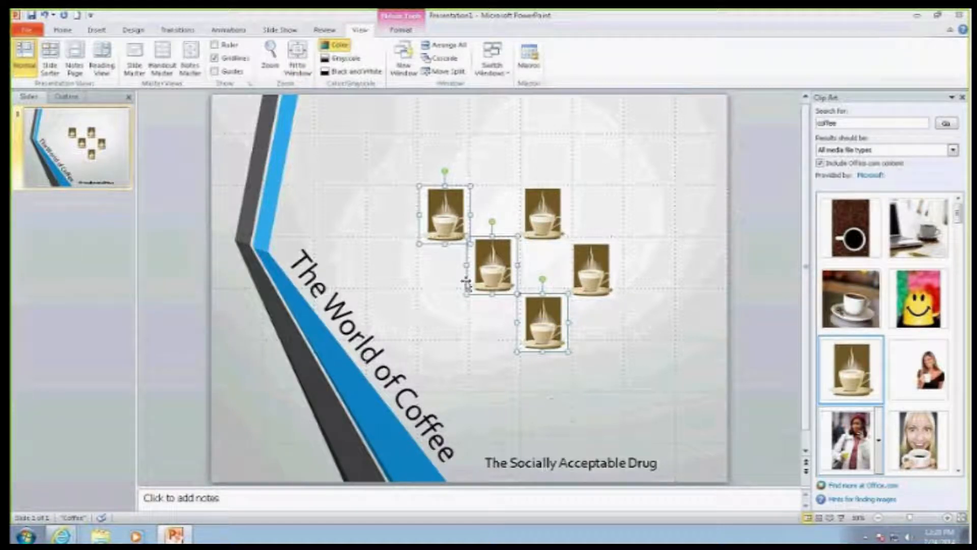
{"action": "left_click", "coordinate": [399, 32]}
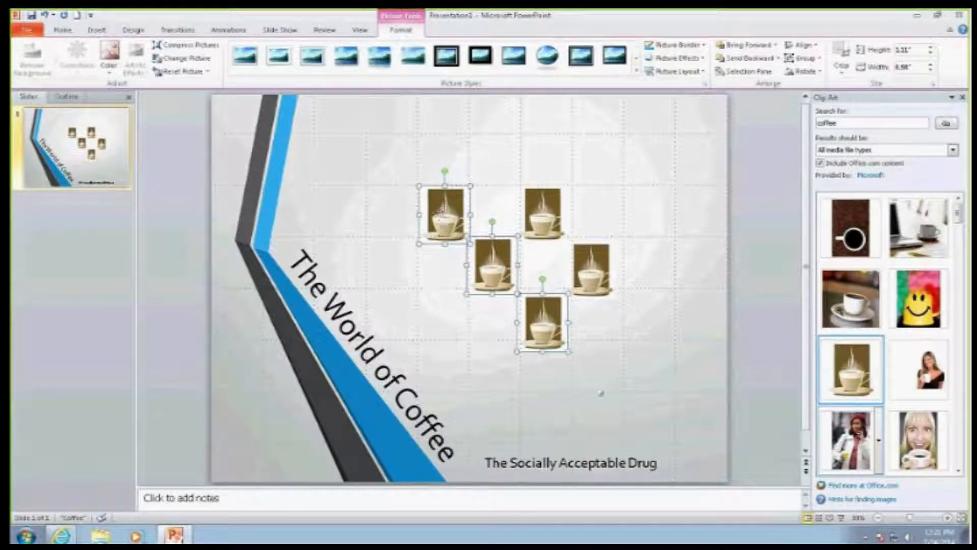
{"action": "left_click", "coordinate": [112, 76]}
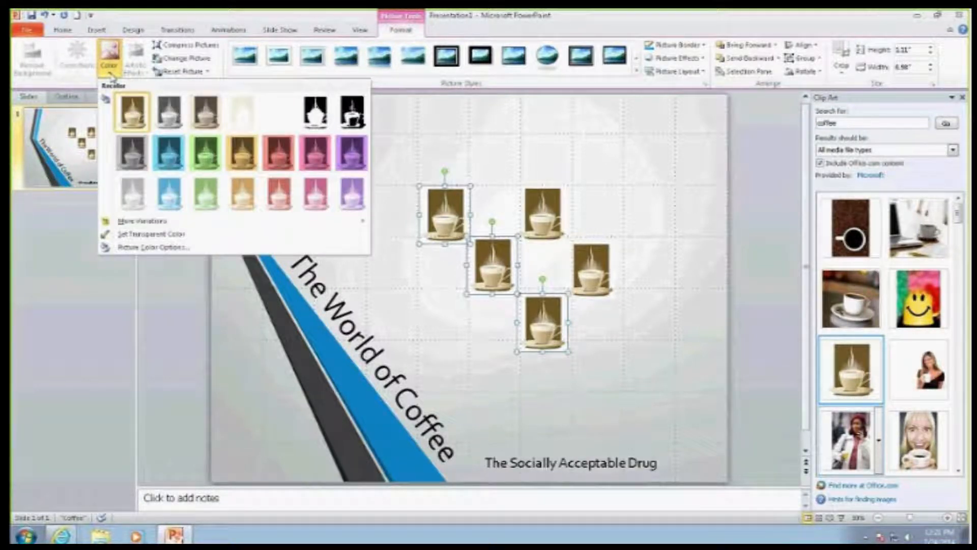
{"action": "left_click", "coordinate": [144, 154]}
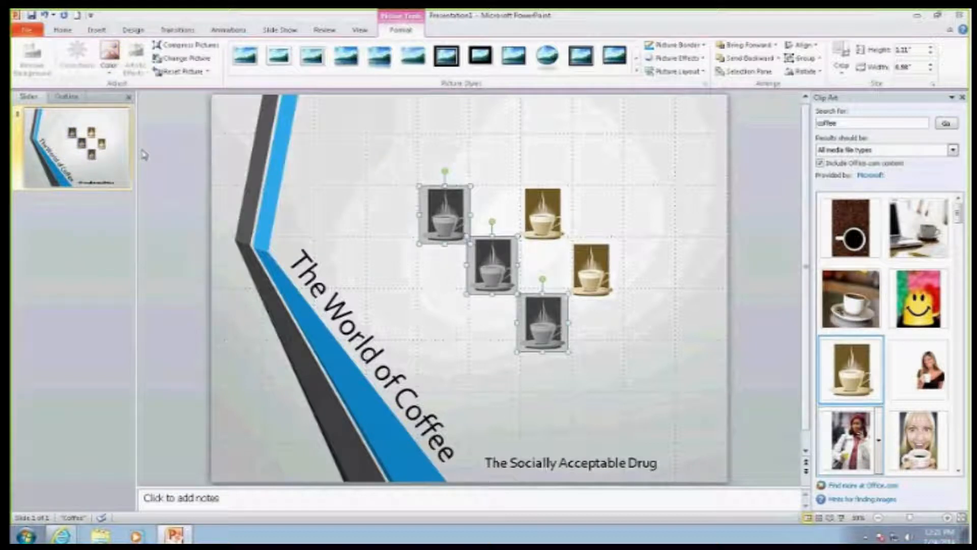
{"action": "left_click", "coordinate": [493, 322]}
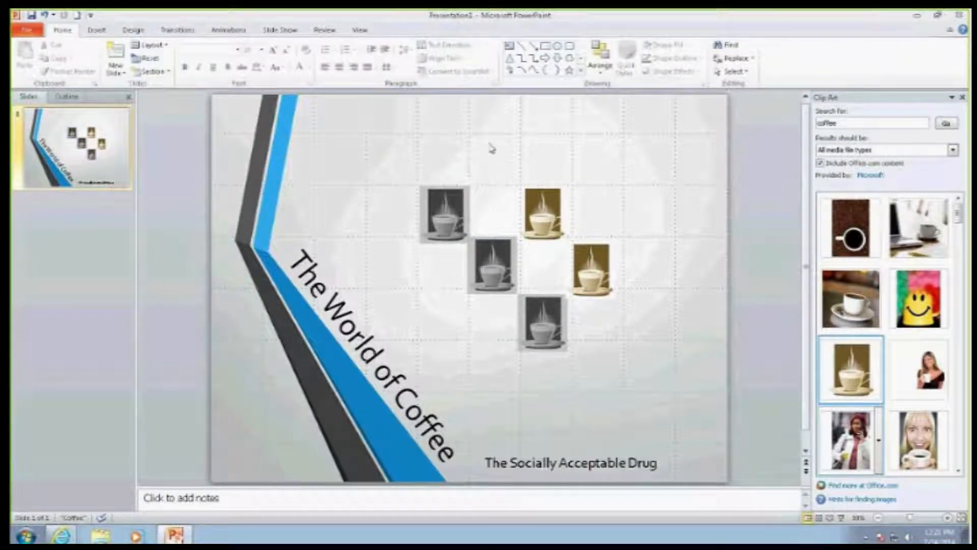